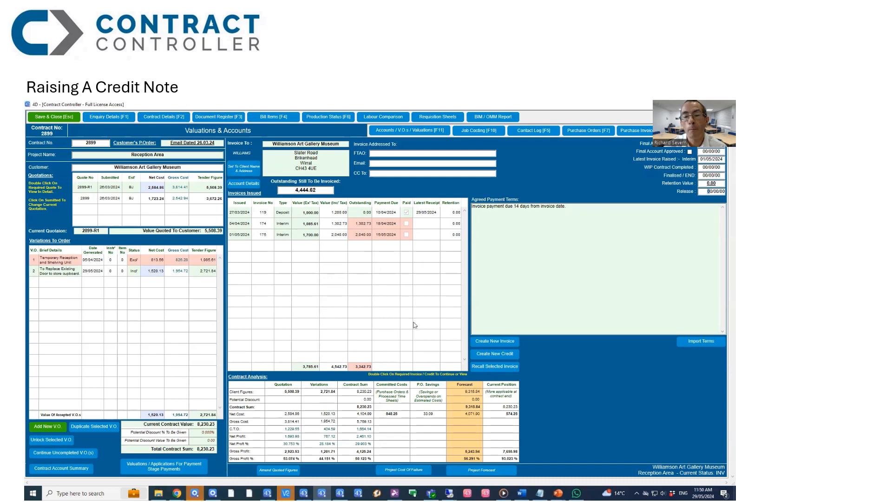
Step: Create and confirm a new credit note, adding a line described as "Temporary Reception Desk No Longer Required"
click(496, 354)
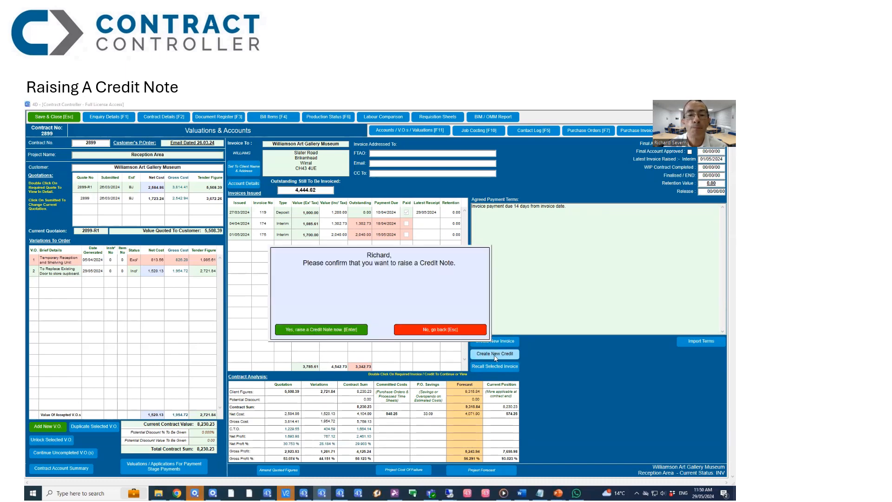
click(316, 330)
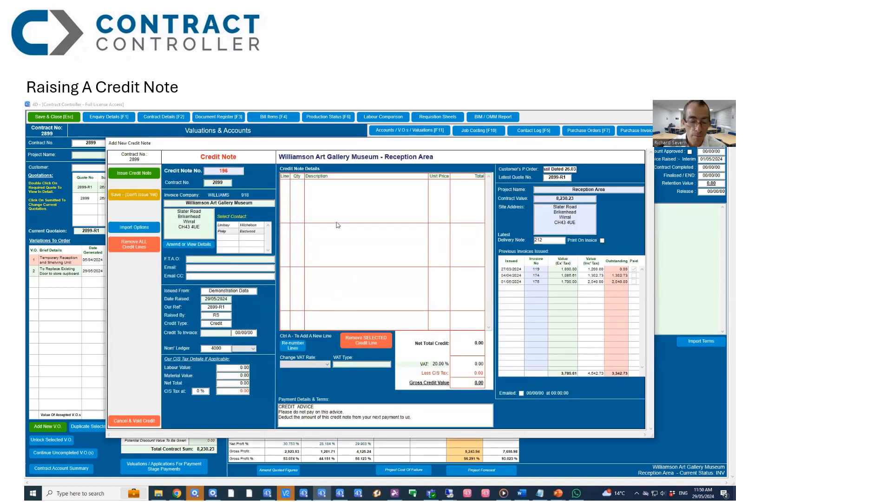
key(ctrl+a)
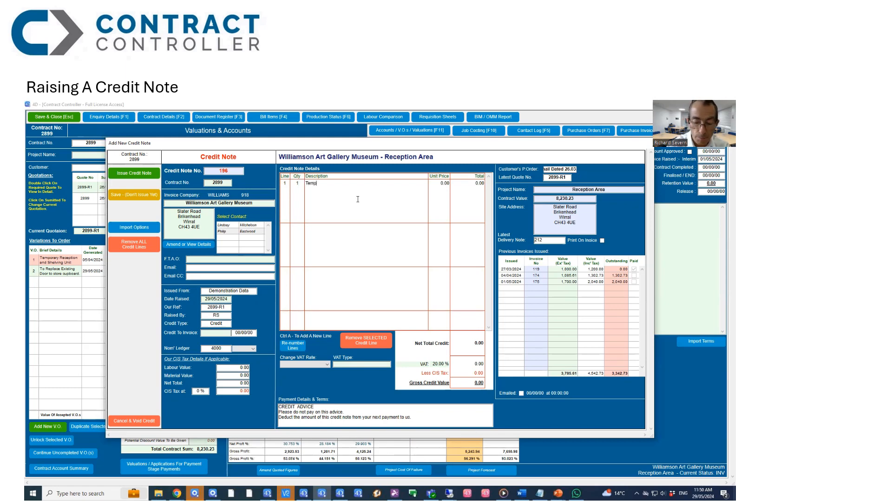
text(Re)
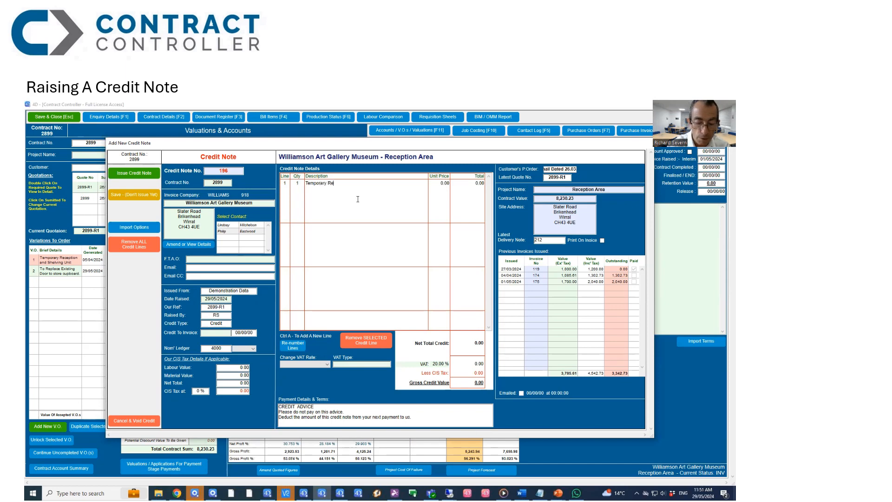
text(cep)
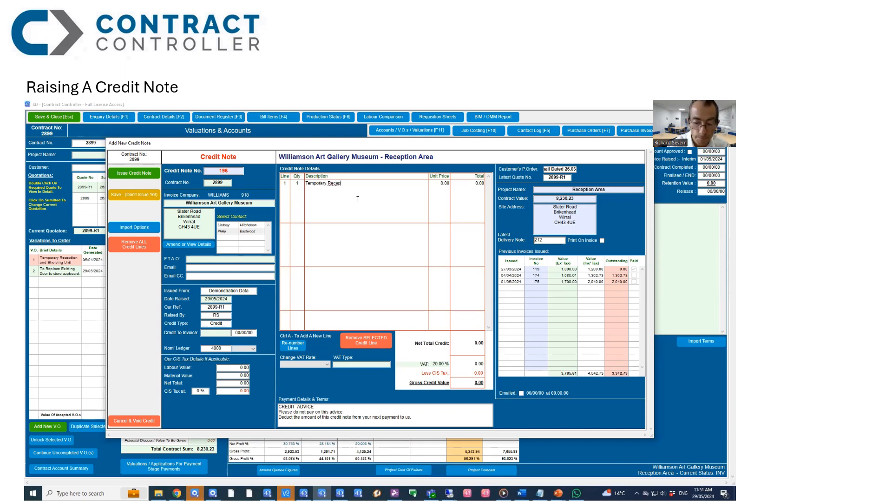
text(tion Des)
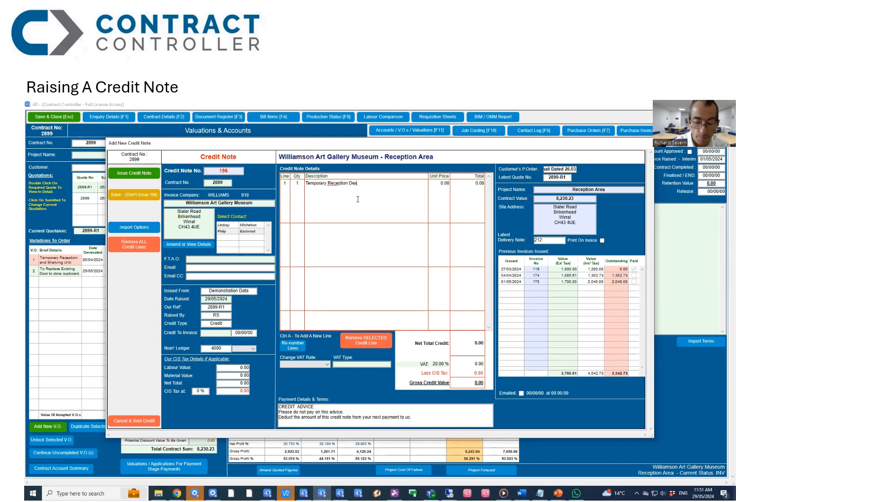
text(k No)
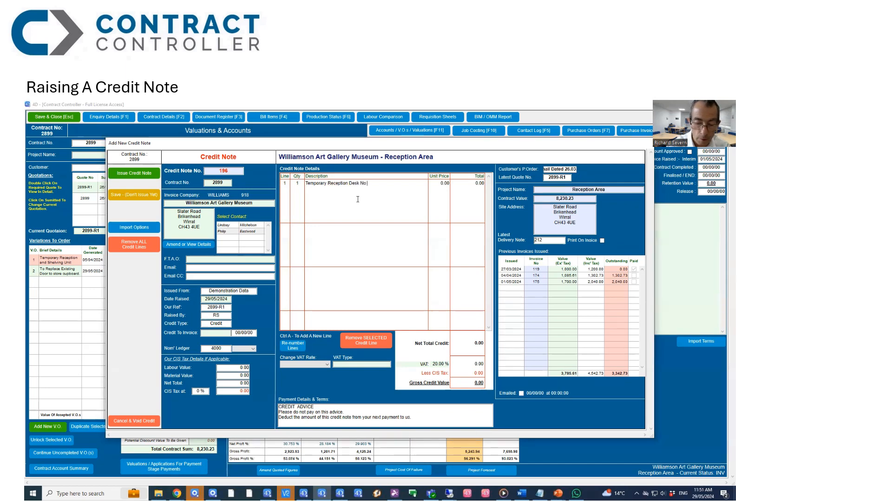
text( Longer Required)
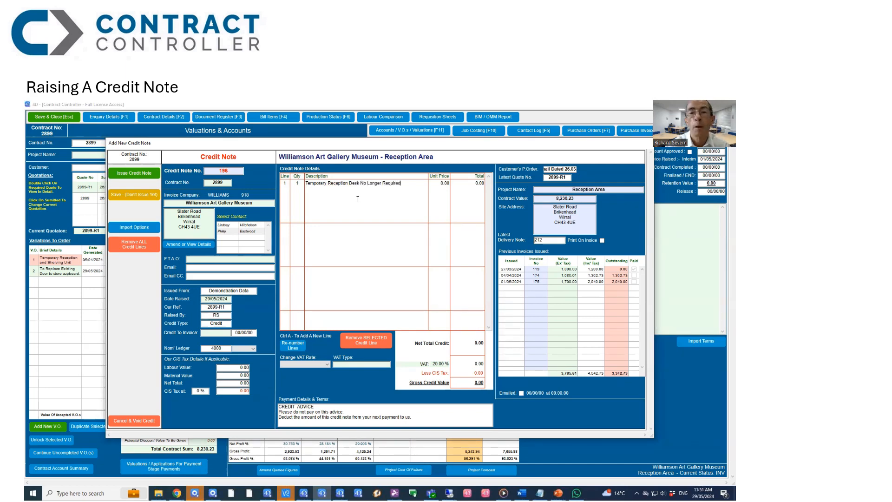
key(Tab)
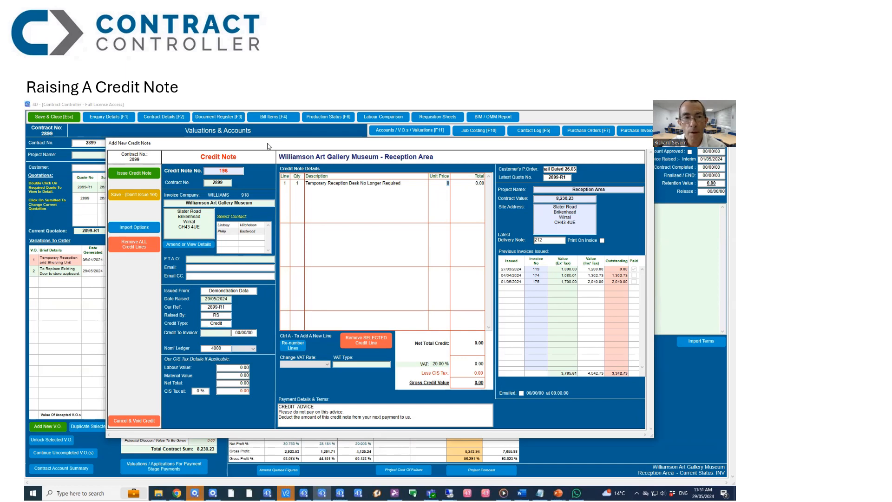
Step: Set the credit line's unit price to 1,085.61, moving the credit note window to check the issued invoices behind it
drag(268, 146, 254, 302)
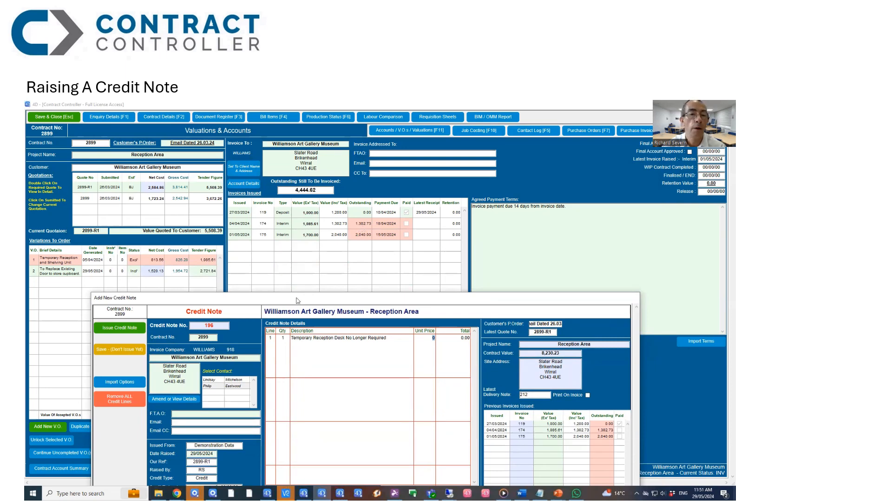
drag(305, 299, 309, 130)
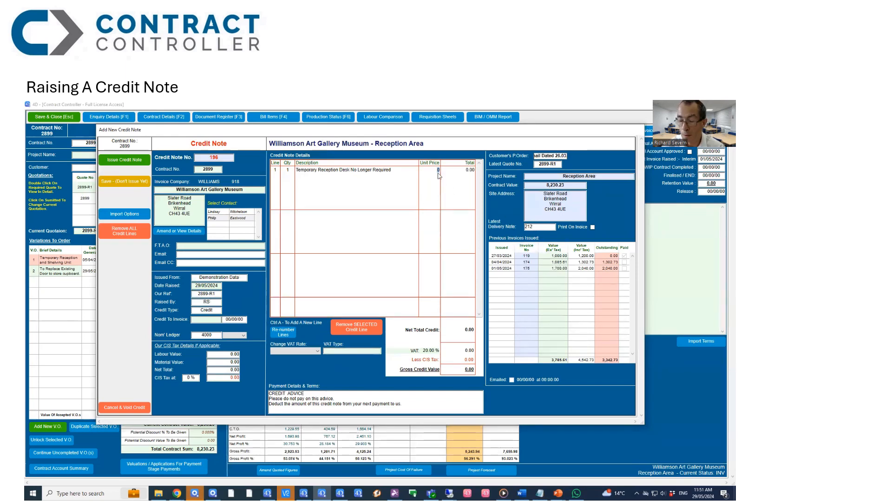
text(1,085.61)
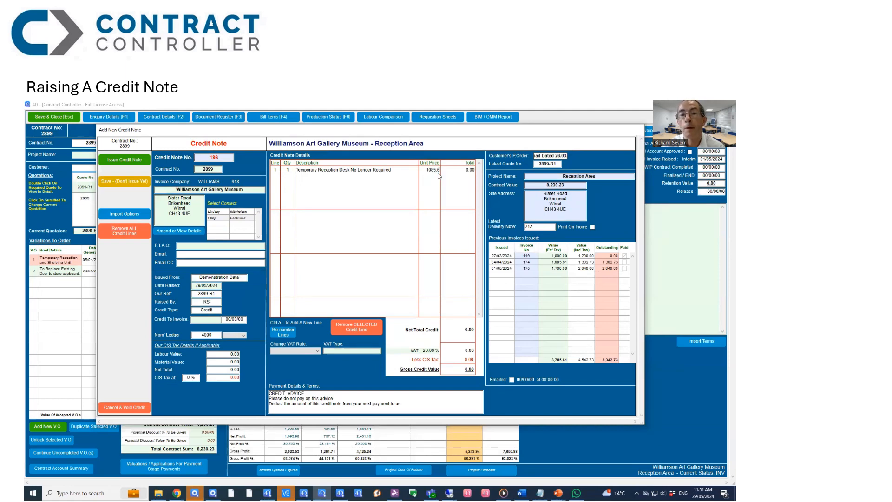
key(Tab)
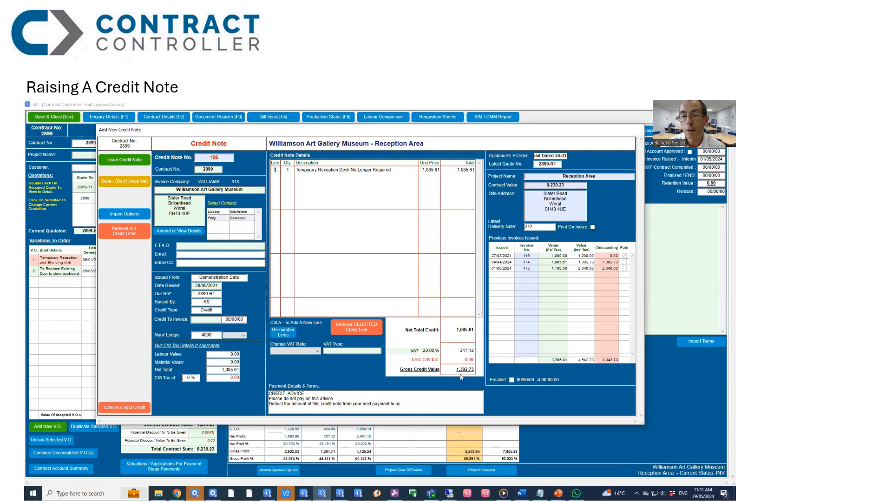
Step: Address the credit note to the second listed contact and link the credit to invoice 174
click(221, 220)
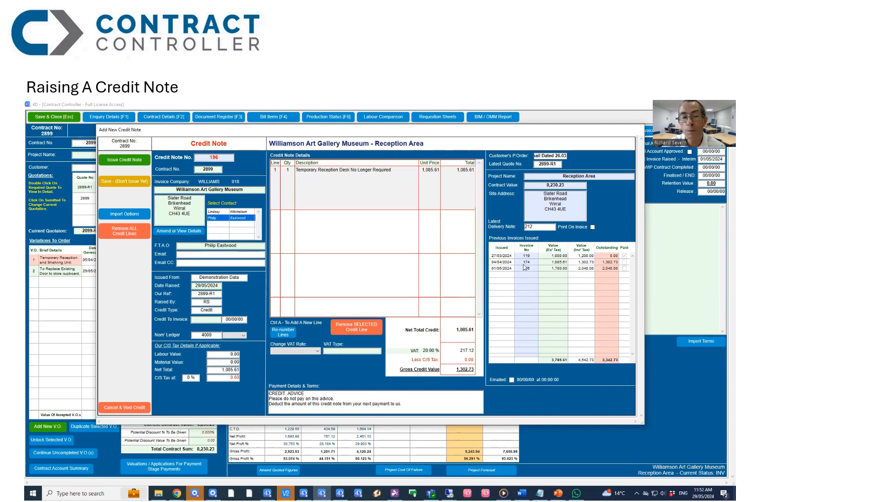
click(206, 320)
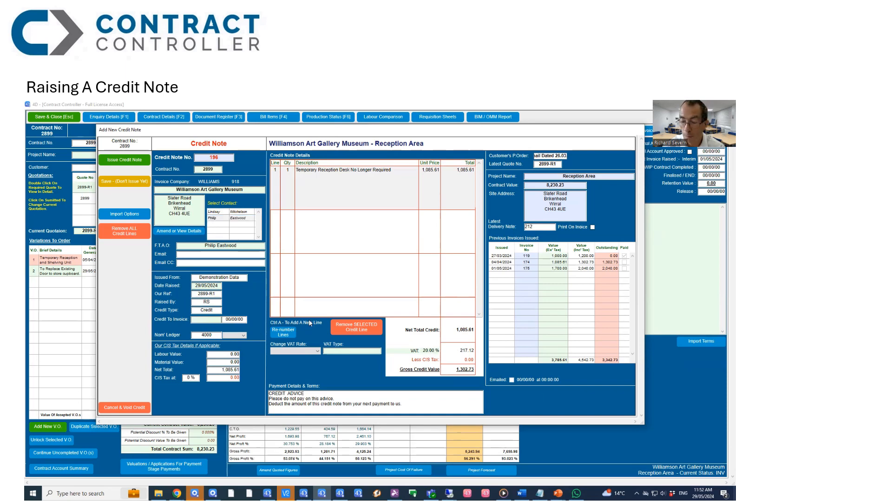
text(174)
key(Tab)
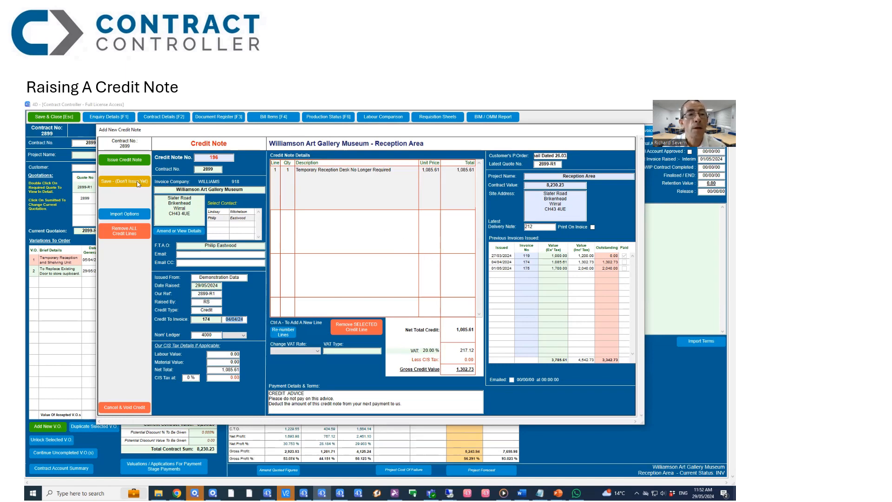
Step: Issue the credit note and print it with print preview enabled
click(124, 161)
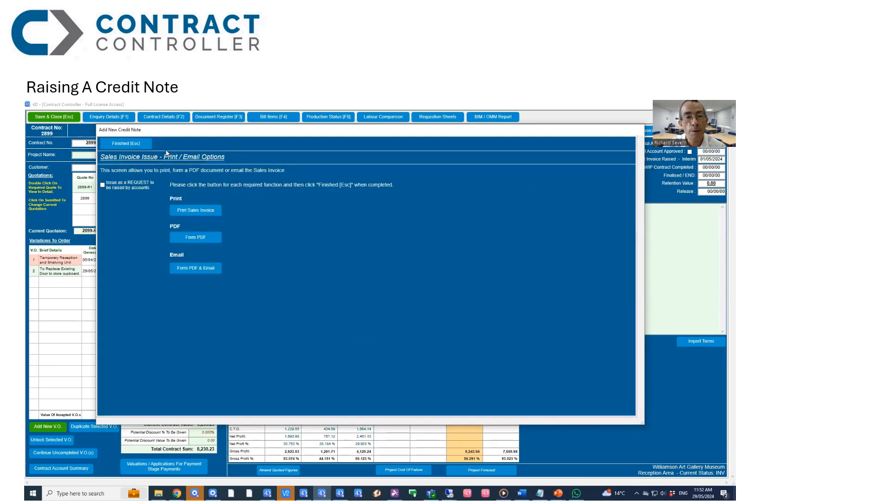
click(206, 213)
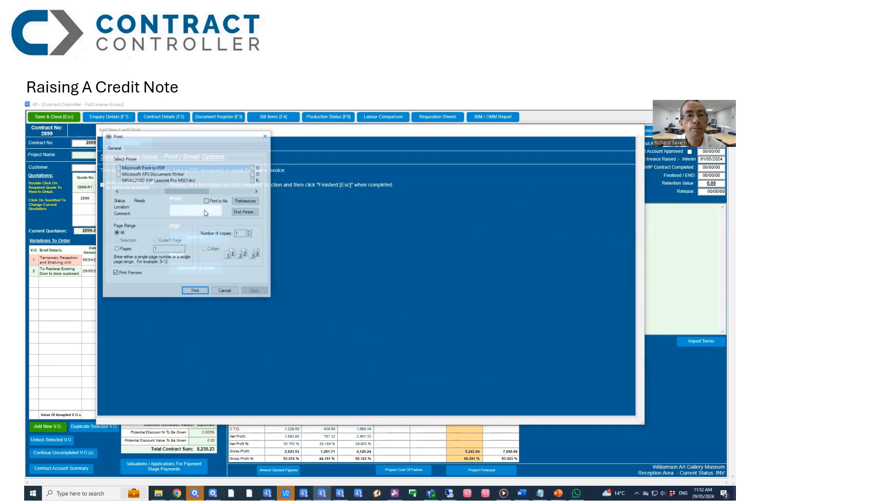
click(193, 291)
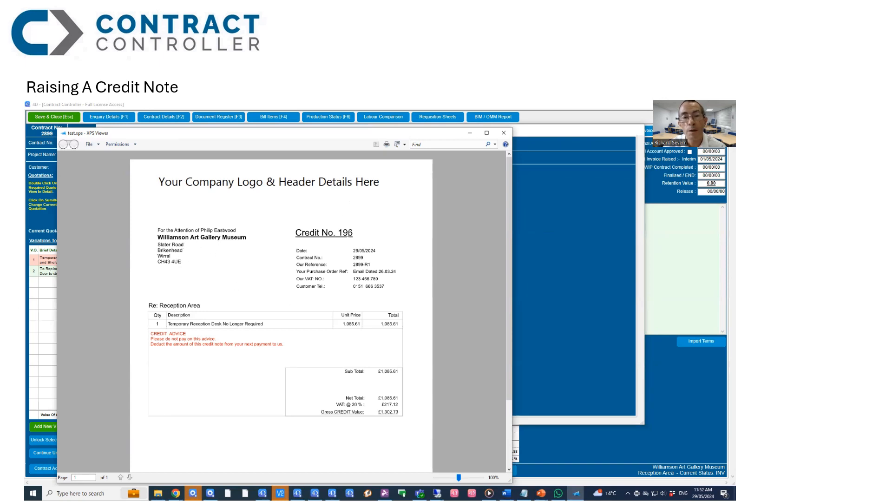
Step: Look through the credit note preview, minimise it, and finish the print and email options
scroll(349, 278, down, 1)
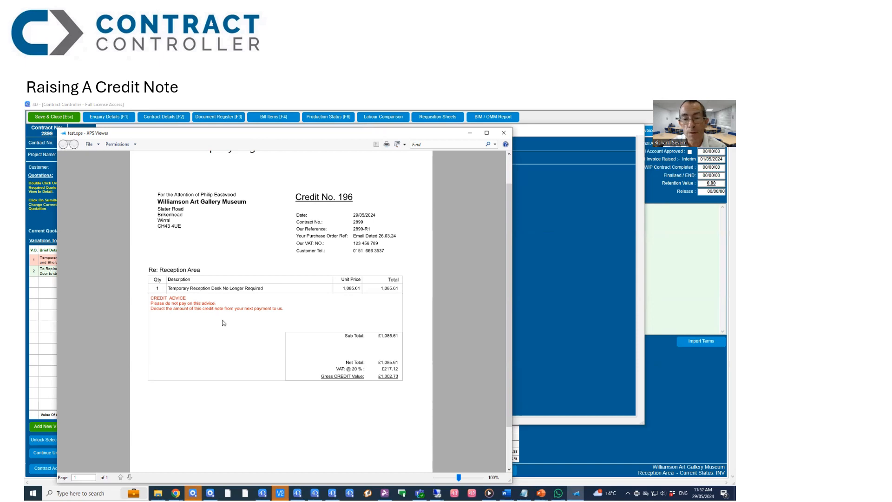
scroll(224, 322, down, 2)
scroll(224, 323, up, 3)
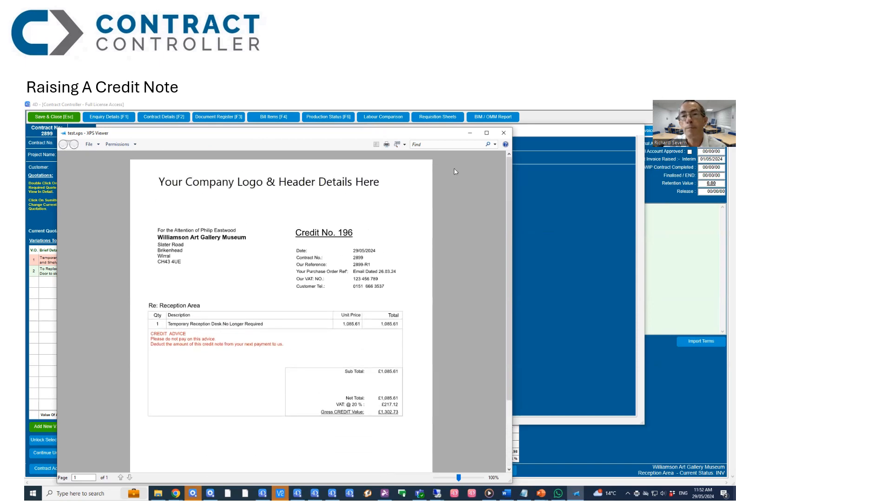
click(470, 134)
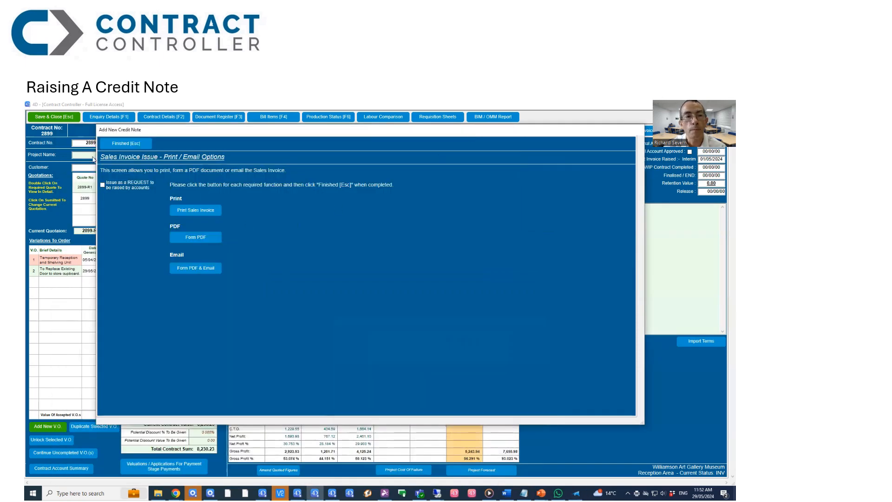
click(118, 146)
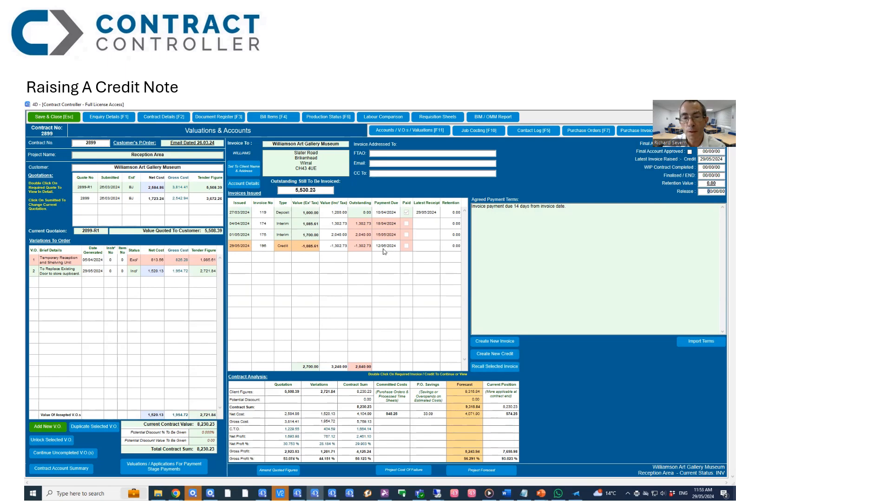
Step: Select invoice 174 among the issued invoices, and save and close the contract
click(326, 226)
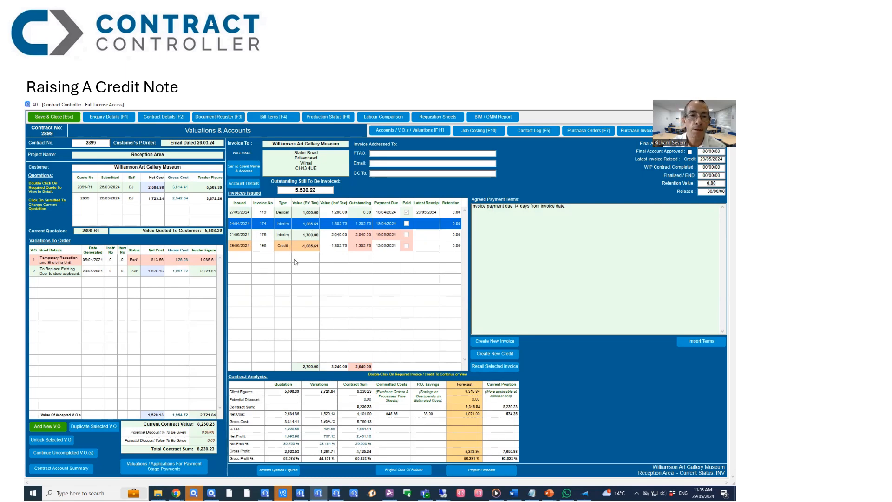
click(63, 121)
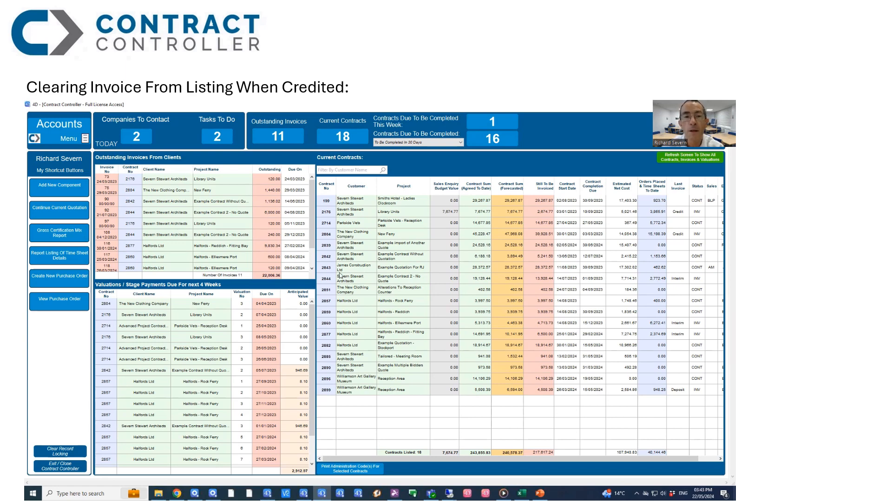
Step: Open The New Clothing Company's New Ferry contract and bring up the customer's account details
click(354, 235)
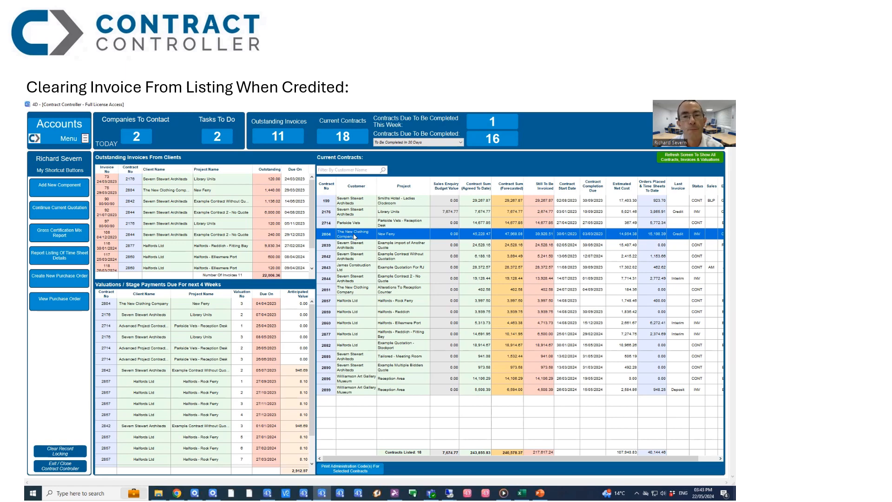
double_click(354, 236)
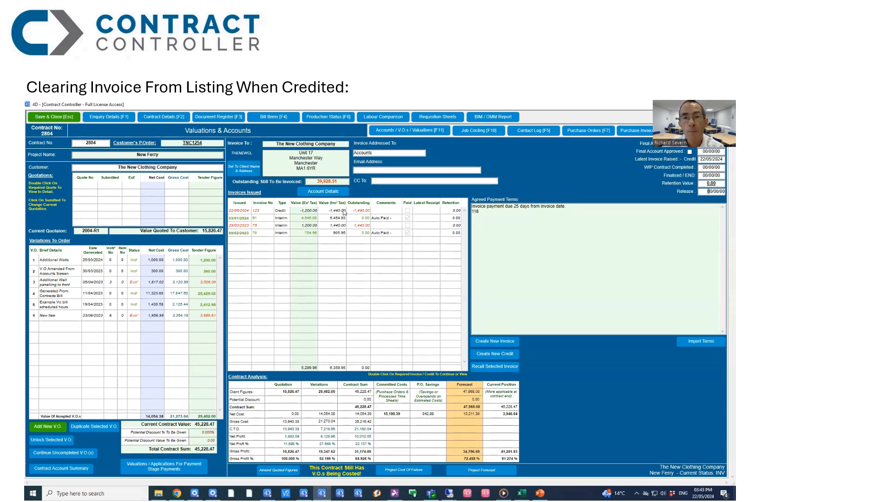
click(319, 192)
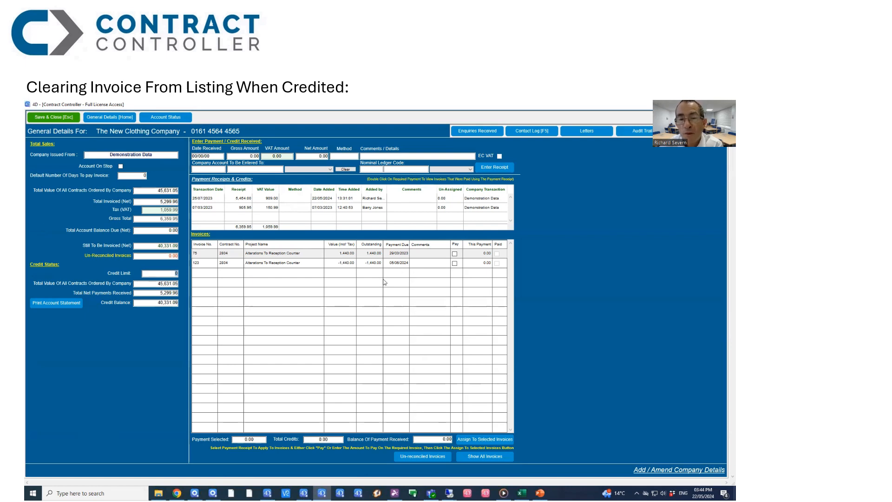
Step: Mark the -1,440.00 credit and the matching 1,440.00 invoice for payment, and assign the credit to the selected invoices
click(454, 264)
click(454, 263)
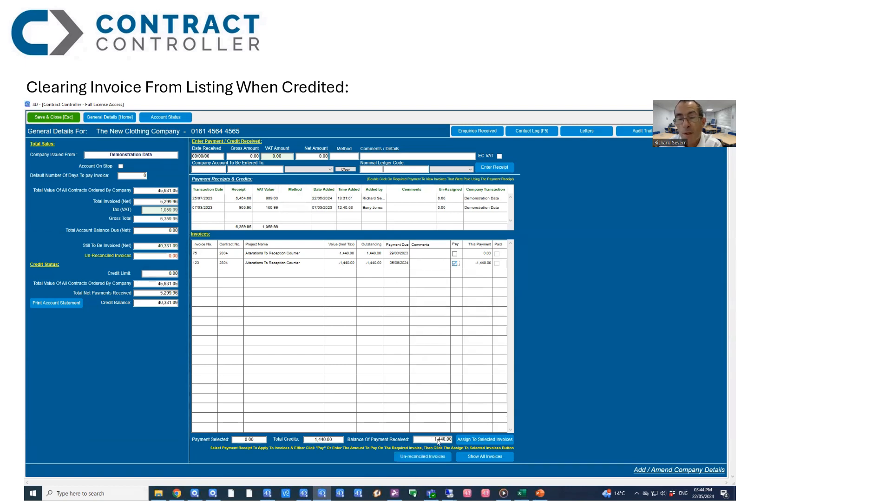
click(454, 254)
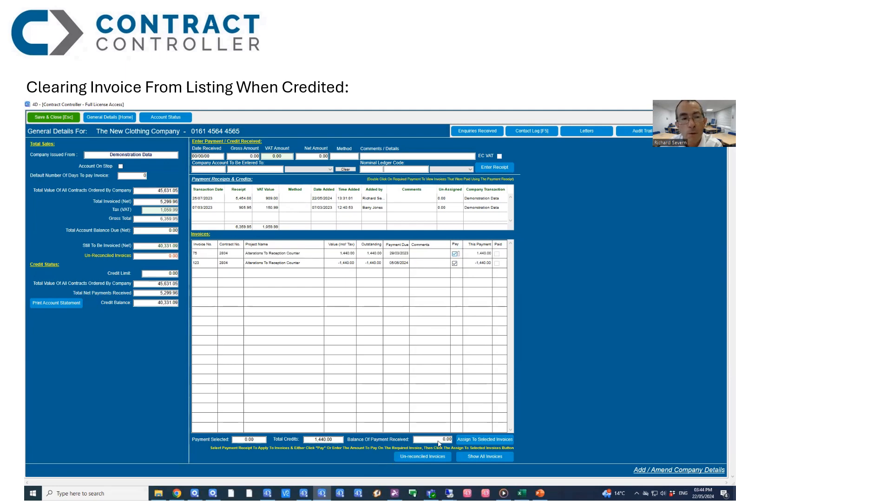
click(488, 440)
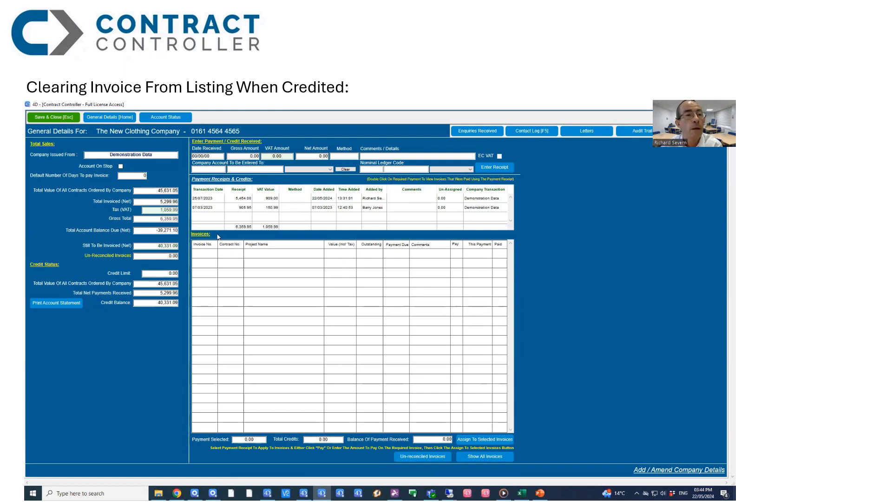
Step: Save and close the customer account, refresh the contract's accounts and valuations, and save and close the contract
click(60, 118)
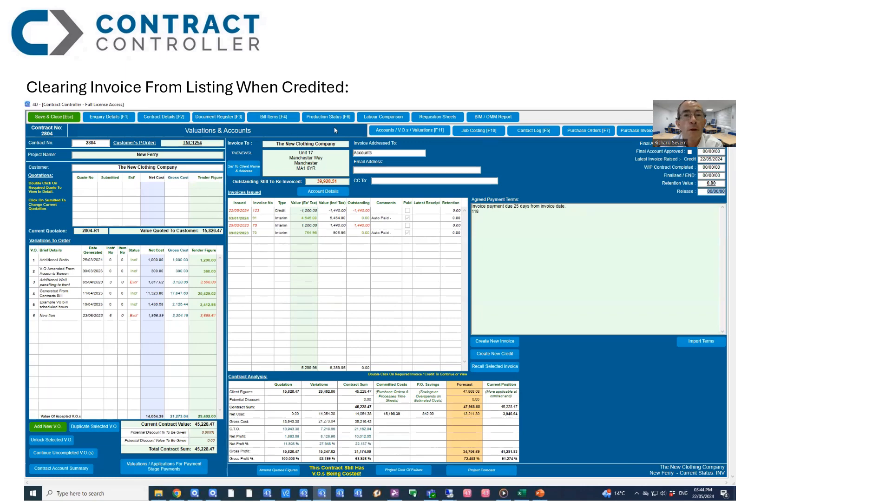
click(391, 134)
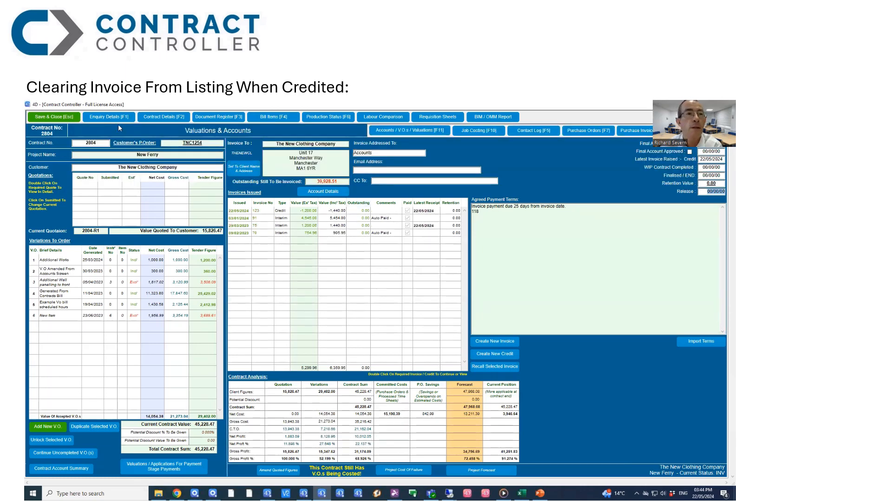
click(56, 116)
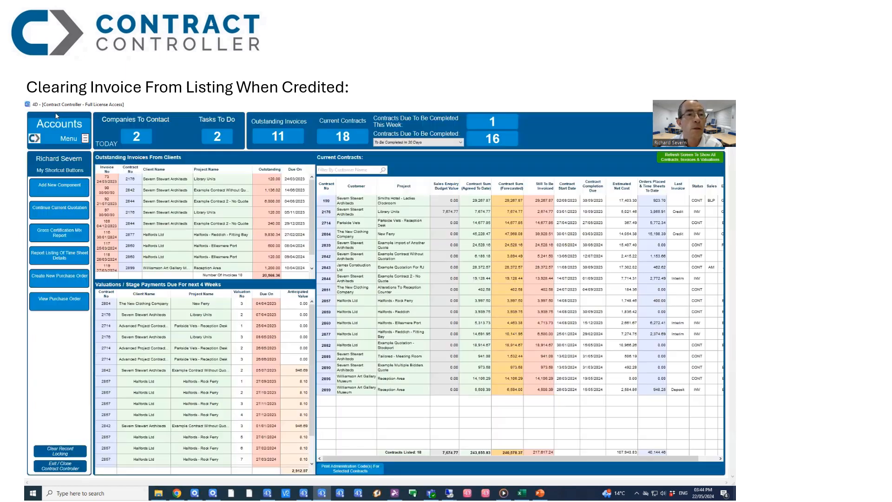